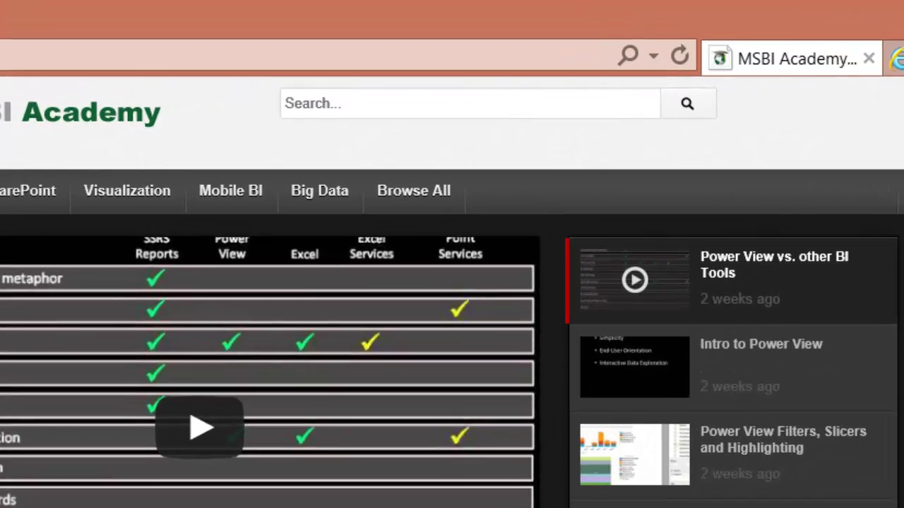
Search the MSBI Academy site for date dimension content.
left_click(498, 44)
type("date di")
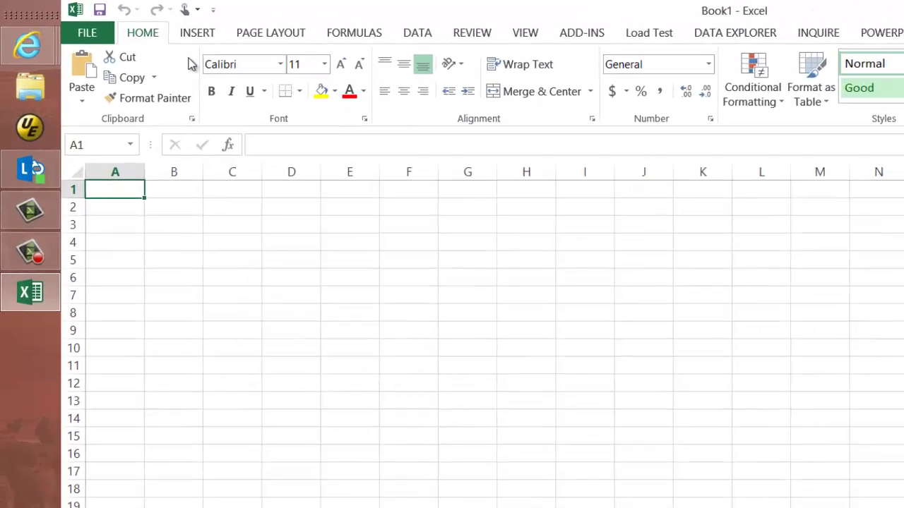
Open the full Apps for Office catalogue and search it for "date dimension".
left_click(201, 35)
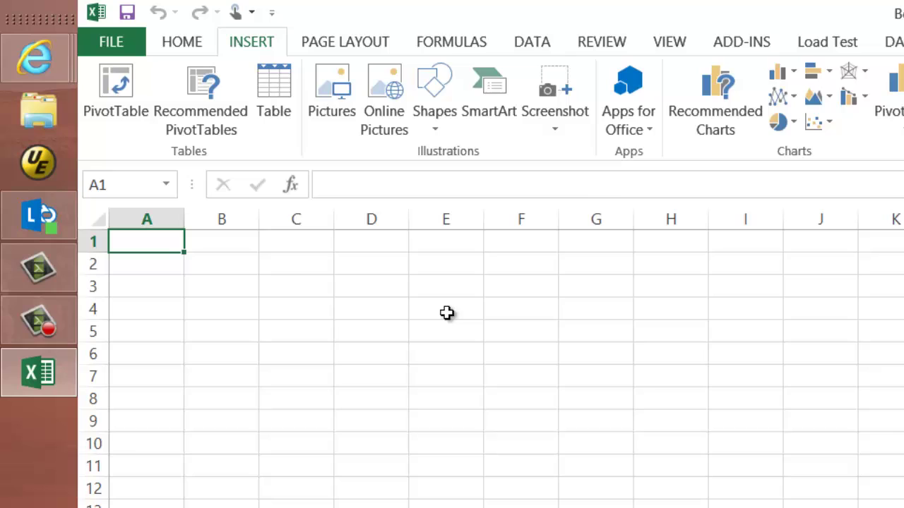
left_click(641, 127)
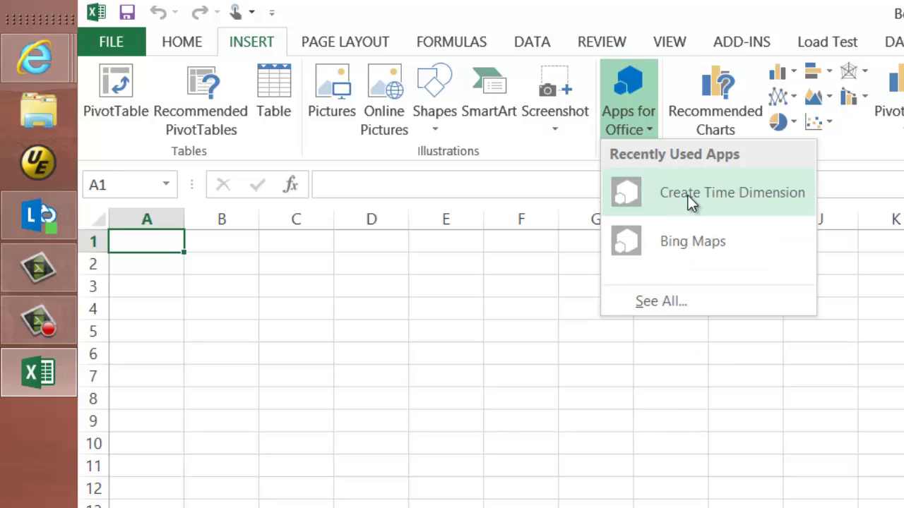
left_click(662, 303)
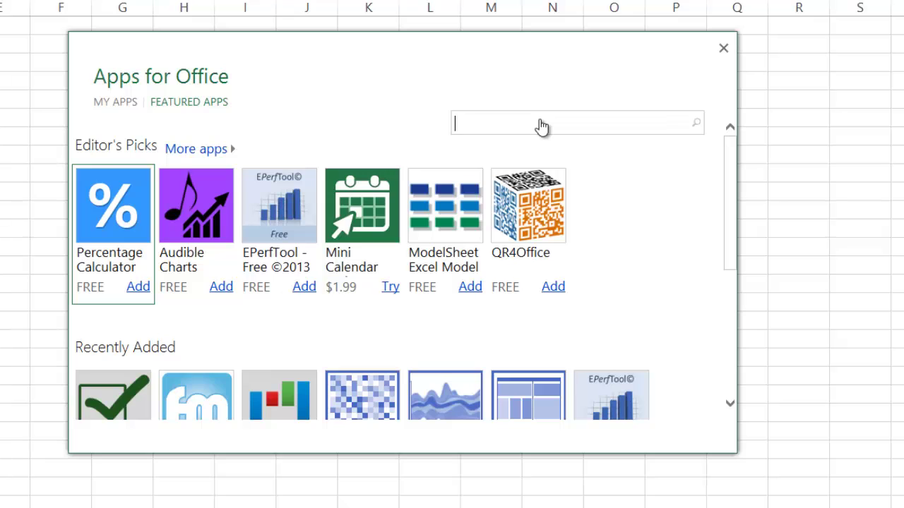
type("date dimension")
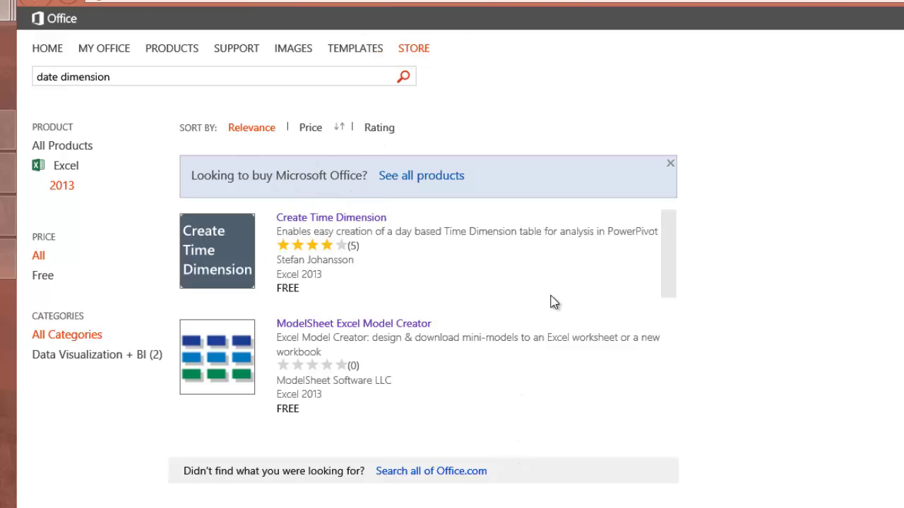
Add the Create Time Dimension app from the Office Store, entering the account password to sign in.
left_click(351, 218)
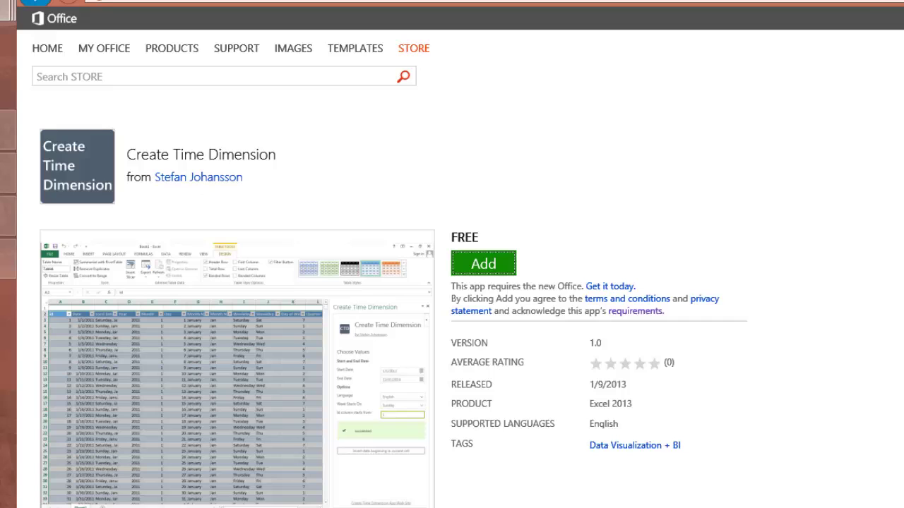
left_click(480, 265)
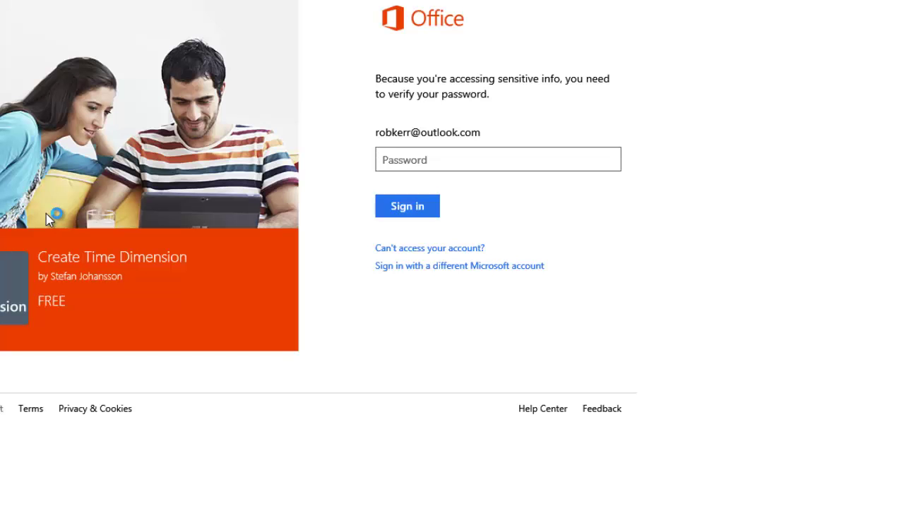
type("********")
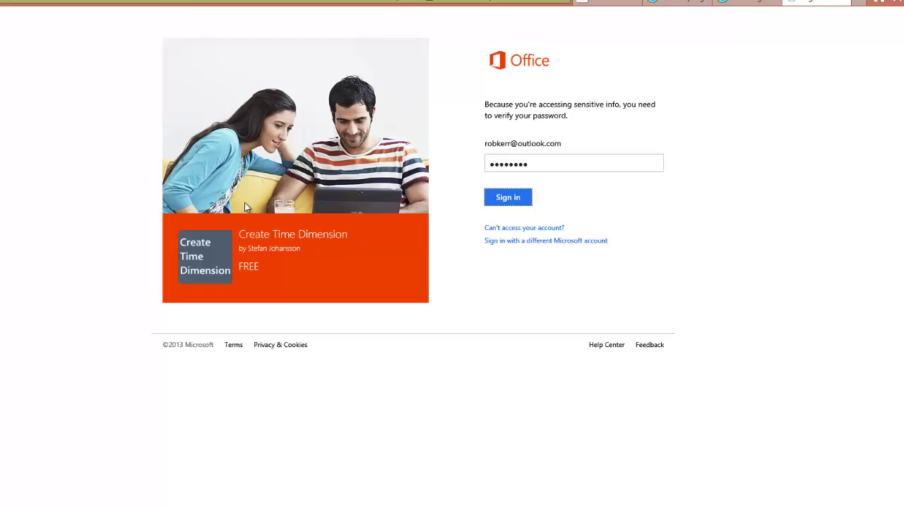
key("Return")
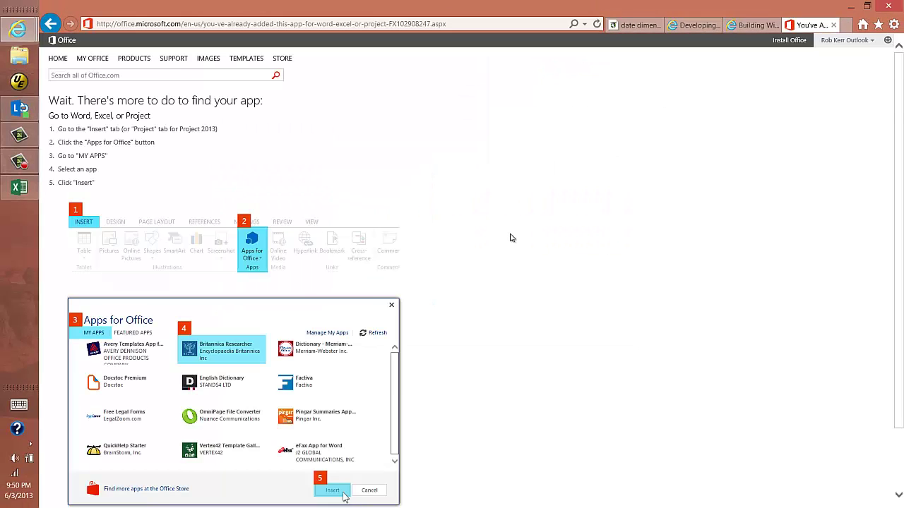
Switch back to Excel and launch the Create Time Dimension app in the blank workbook.
scroll(509, 238, "down", 1)
scroll(547, 218, "up", 1)
key("alt+Tab")
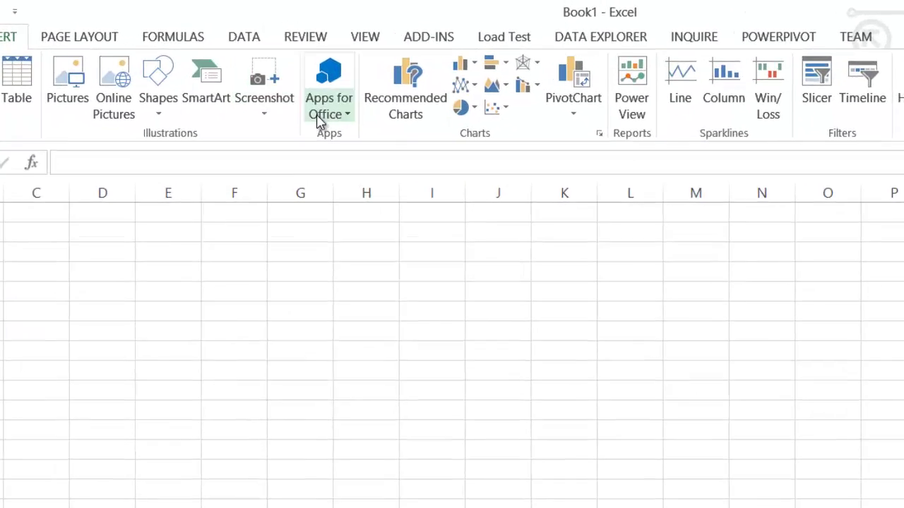
left_click(315, 62)
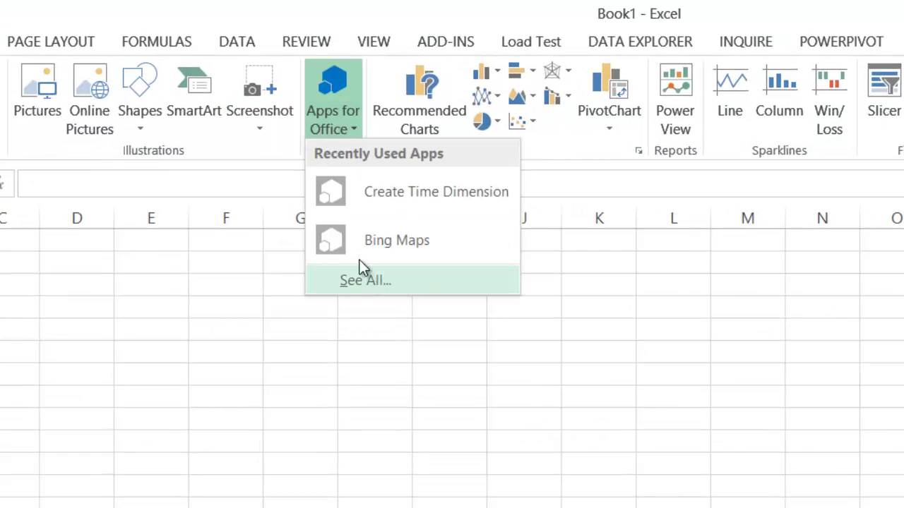
left_click(403, 192)
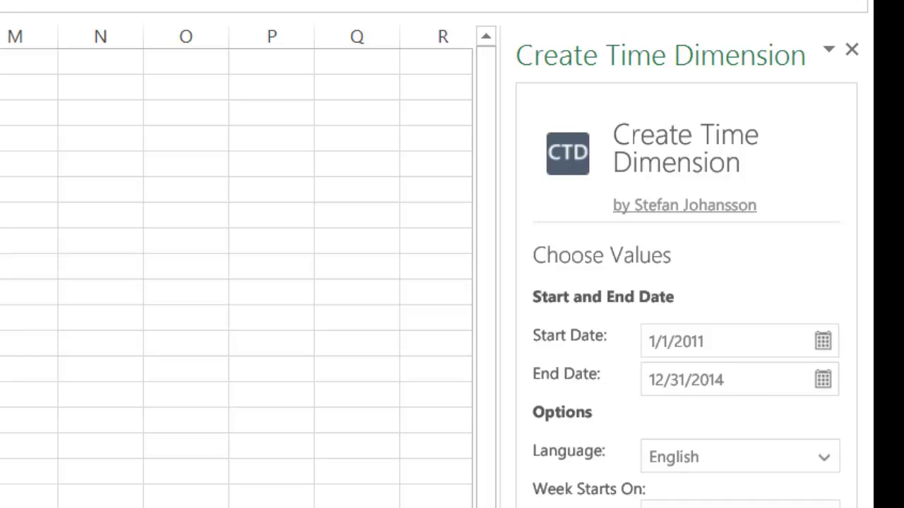
Set the time dimension's start date to 1/1/2001 and its end date to 12/31/2020.
left_click(824, 344)
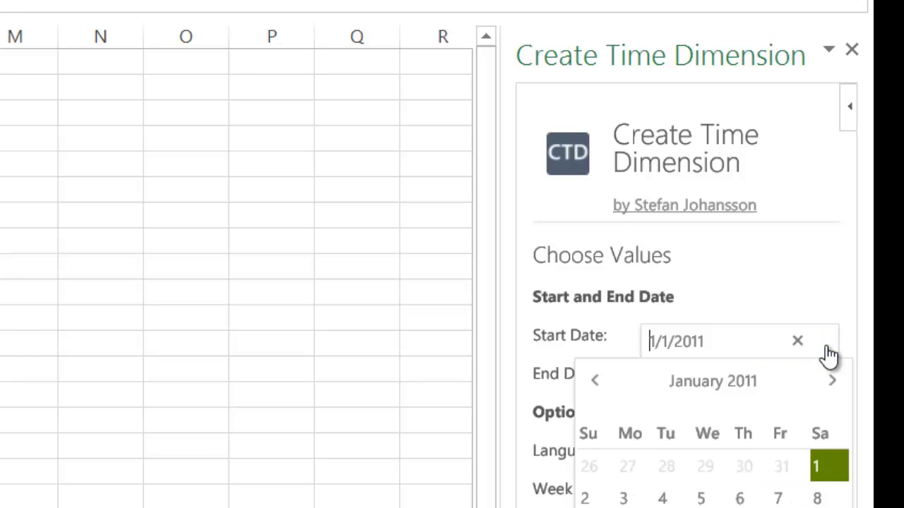
left_click(716, 346)
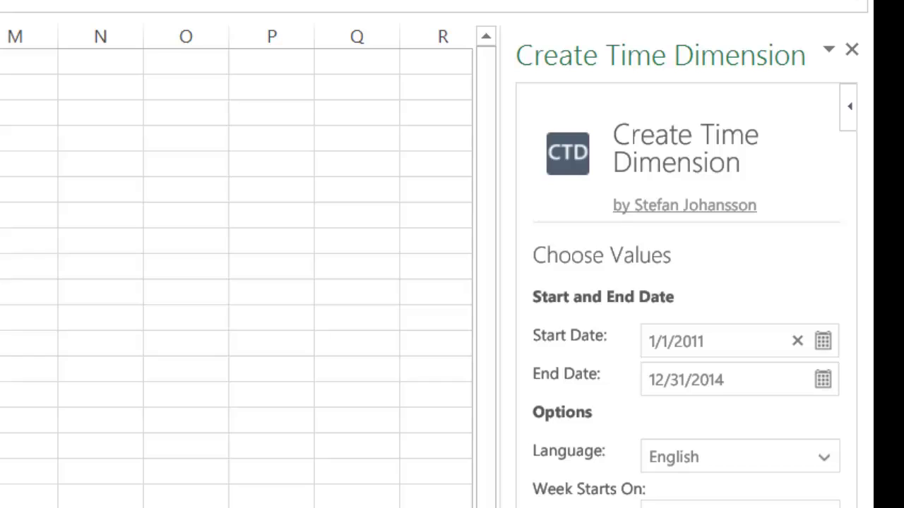
key("shift+Left")
key("shift+Left")
type("01")
left_click(753, 379)
key("shift+Left")
key("shift+Left")
type("20")
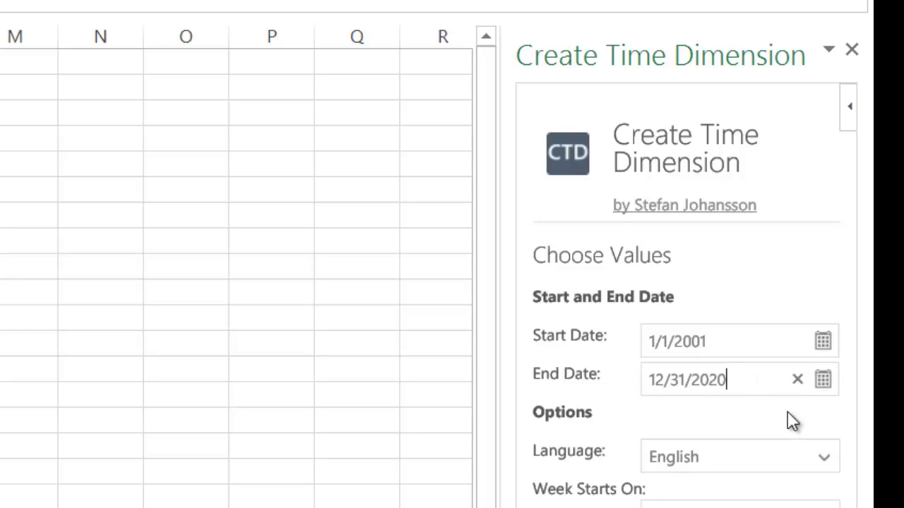
Insert the date table beginning in cell A1, with English as language and weeks starting on Sunday.
left_click(833, 462)
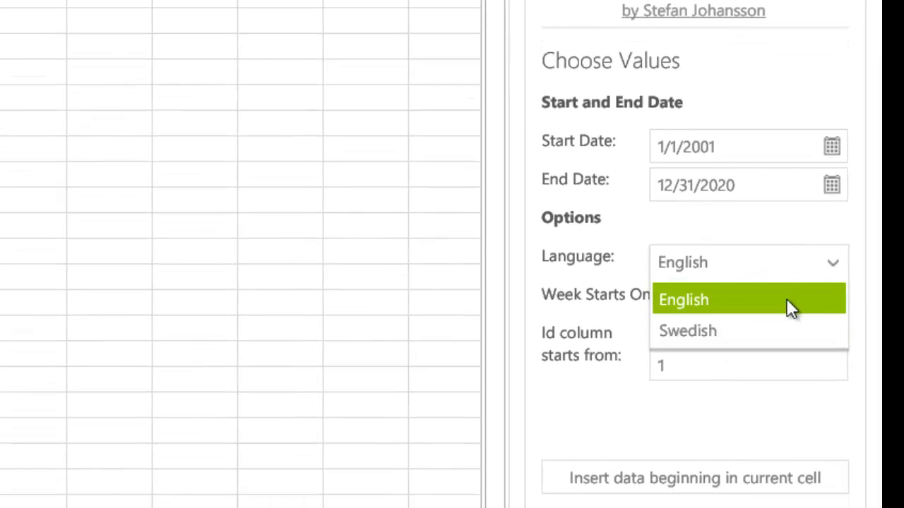
left_click(686, 300)
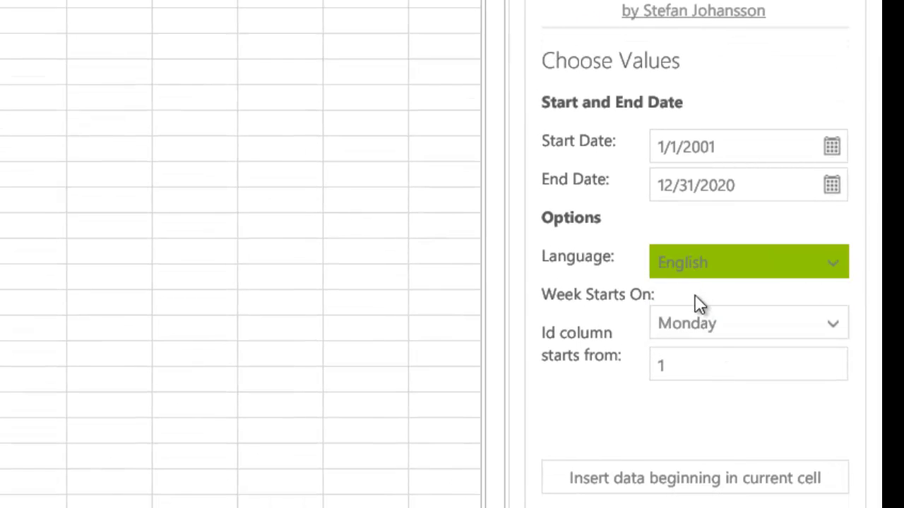
left_click(828, 329)
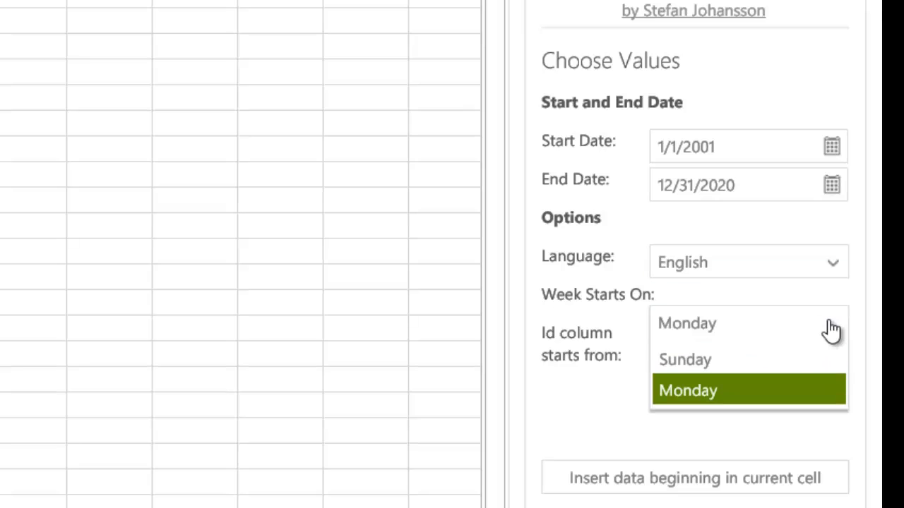
left_click(681, 359)
left_click(690, 366)
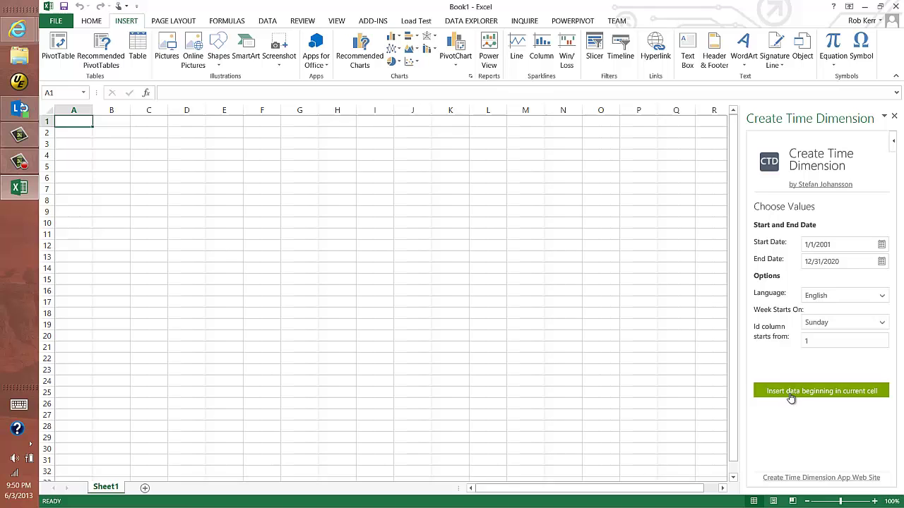
left_click(724, 426)
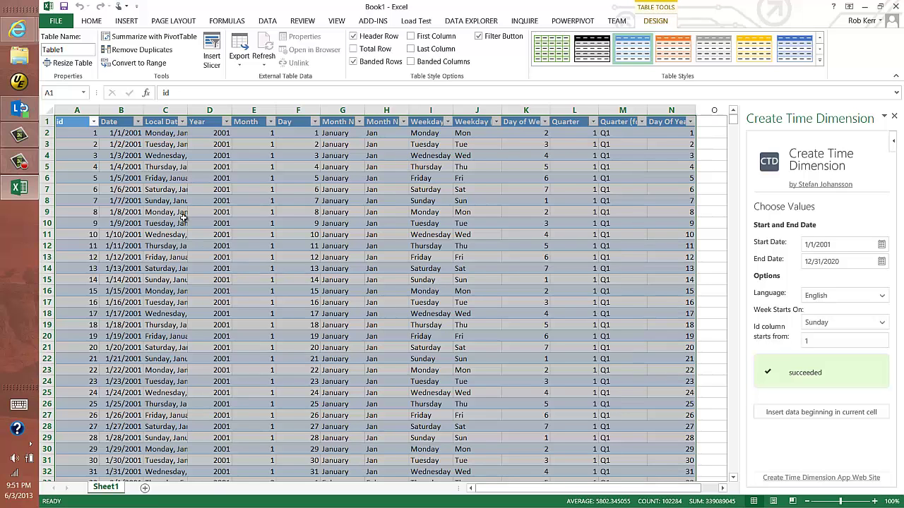
left_click(91, 135)
right_click(75, 224)
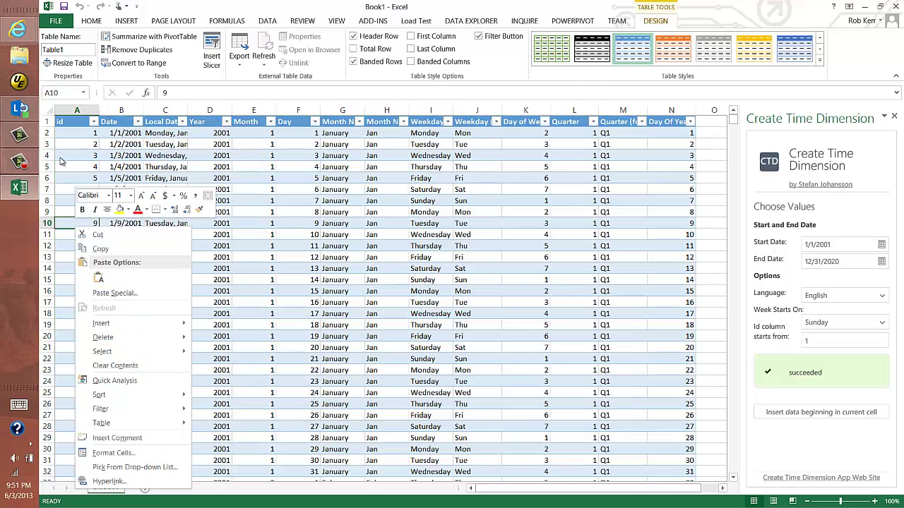
key("Escape")
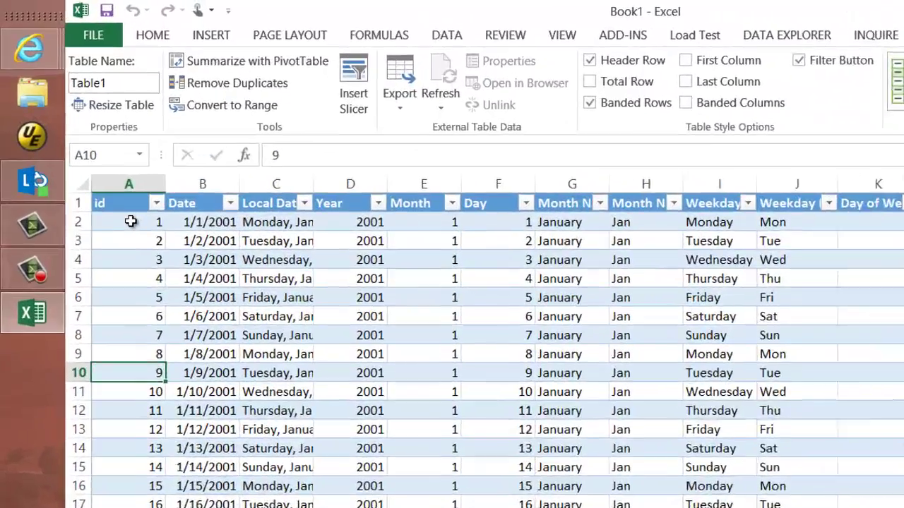
left_click(130, 222)
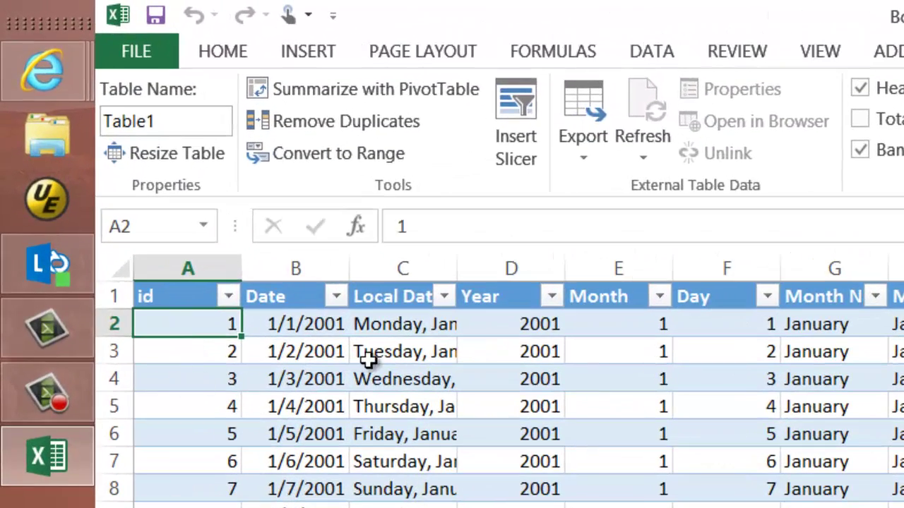
Add the date table to the PowerPivot data model as a linked table and maximize the PowerPivot window.
left_click(273, 432)
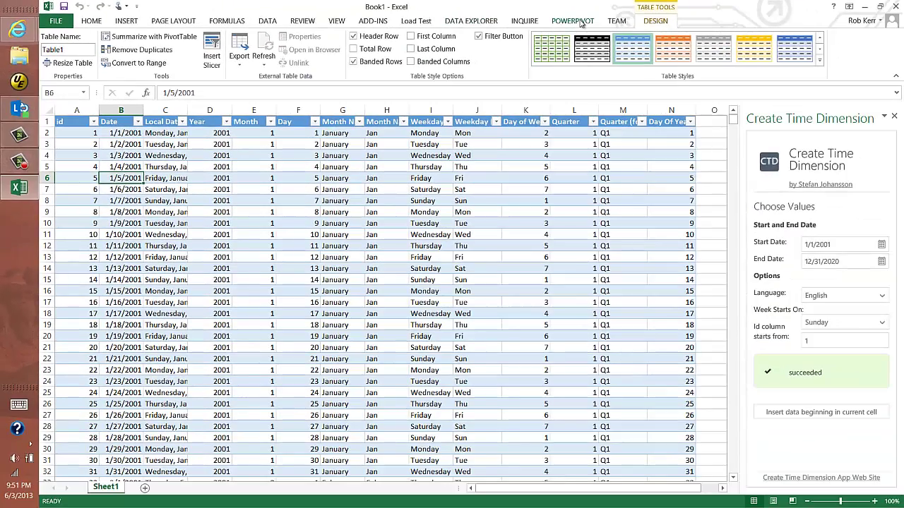
left_click(573, 21)
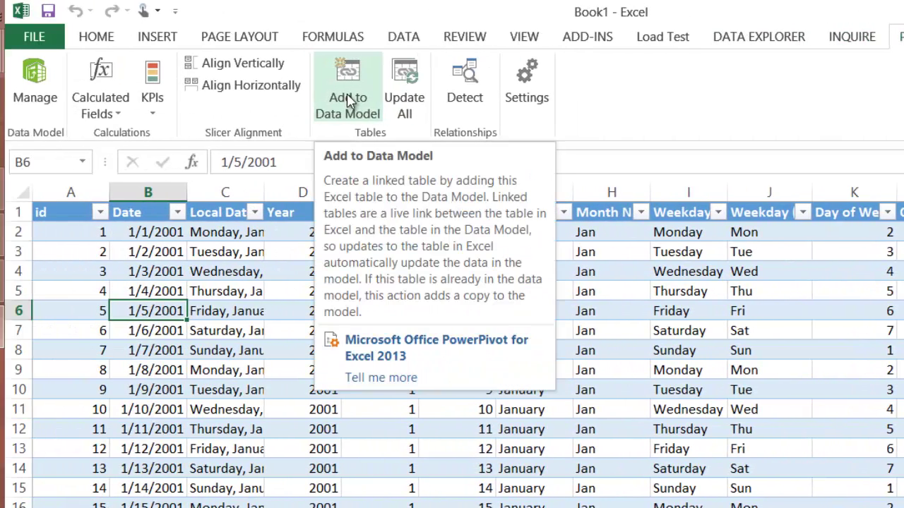
left_click(348, 102)
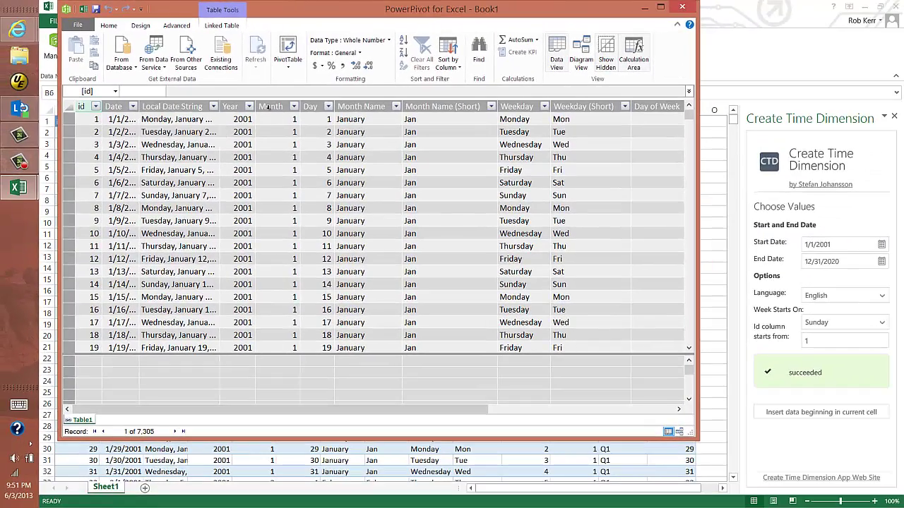
left_click(662, 11)
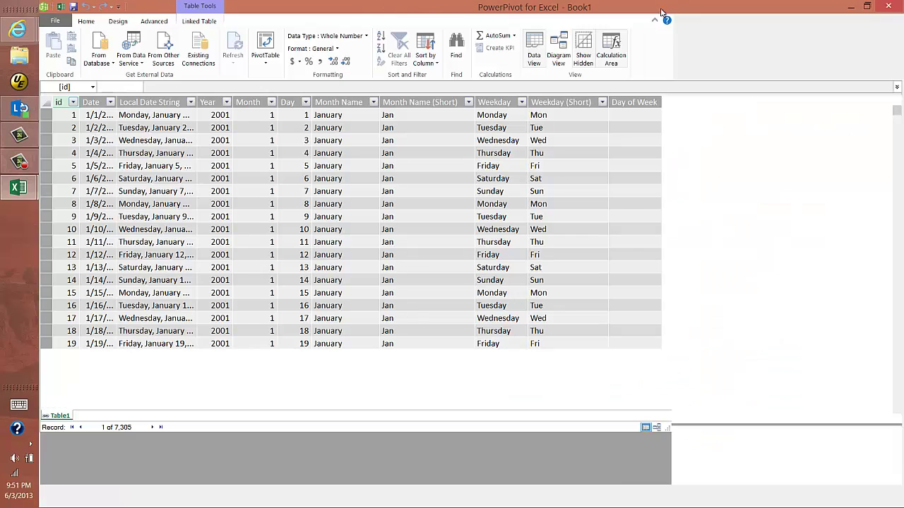
Widen the Date column to fit and mark the table as a date table with Date as the unique identifier.
left_click_drag(83, 141, 92, 151)
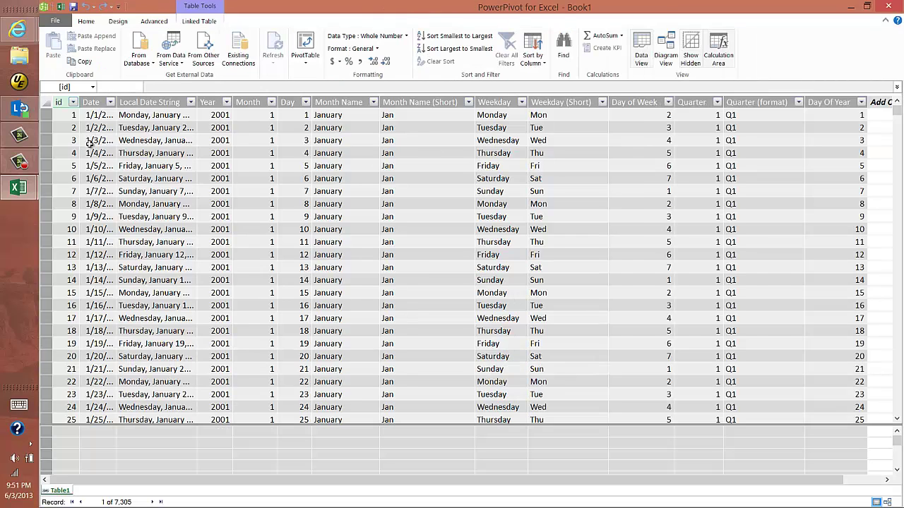
double_click(118, 101)
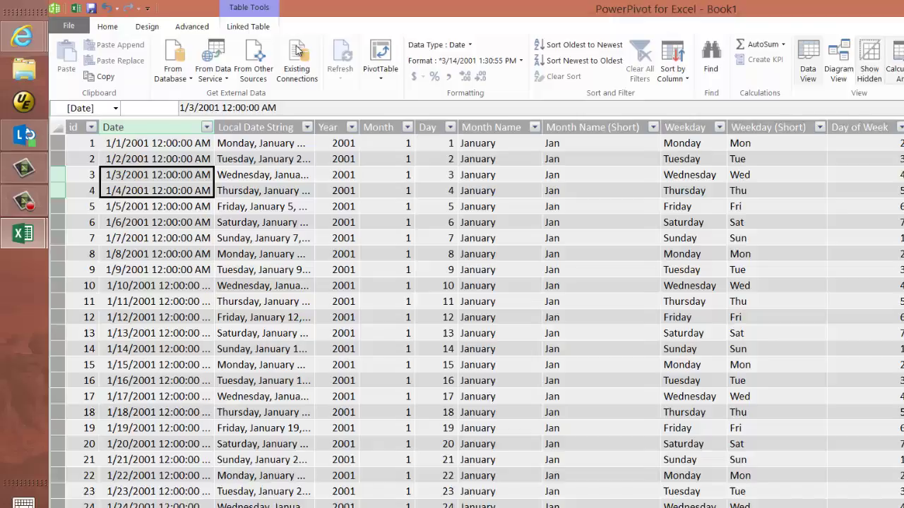
left_click(118, 22)
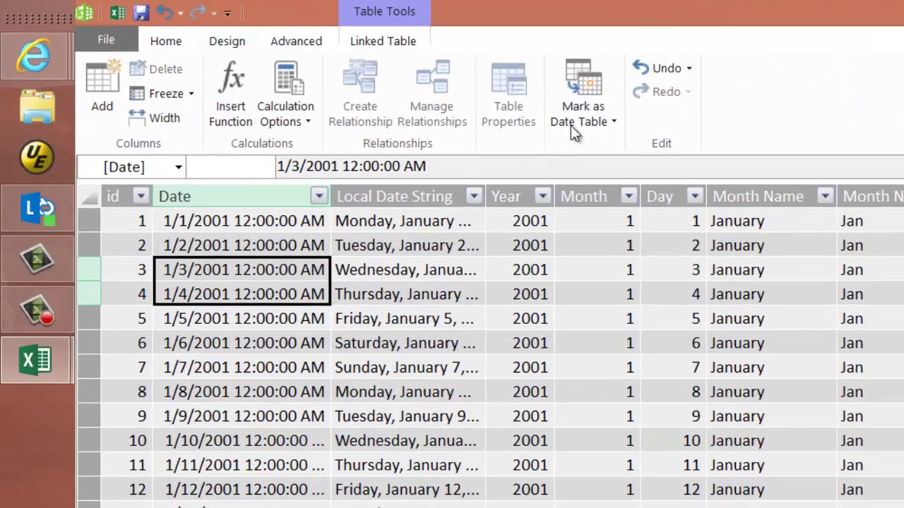
left_click(579, 121)
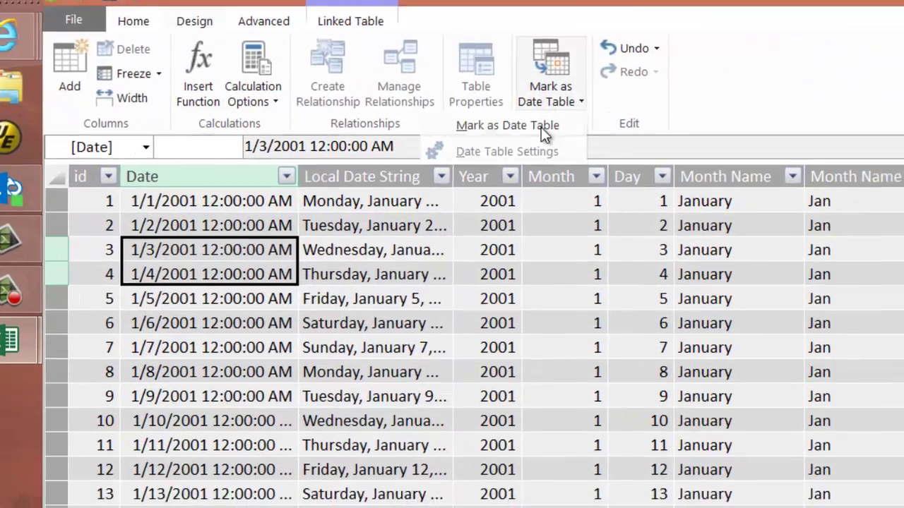
left_click(577, 146)
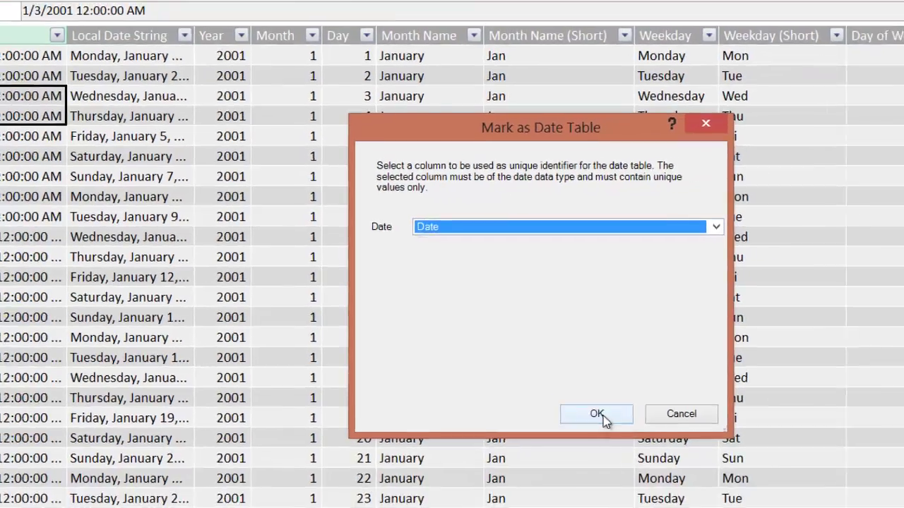
left_click(653, 459)
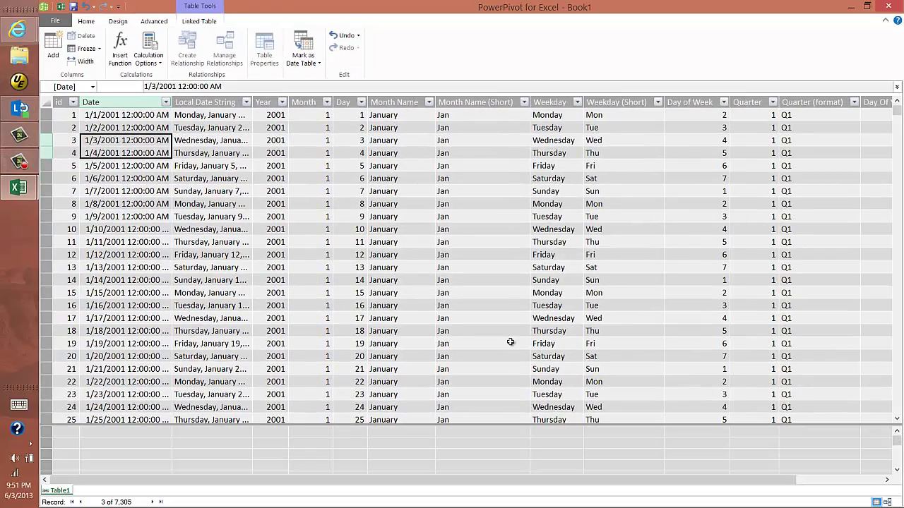
left_click(207, 195)
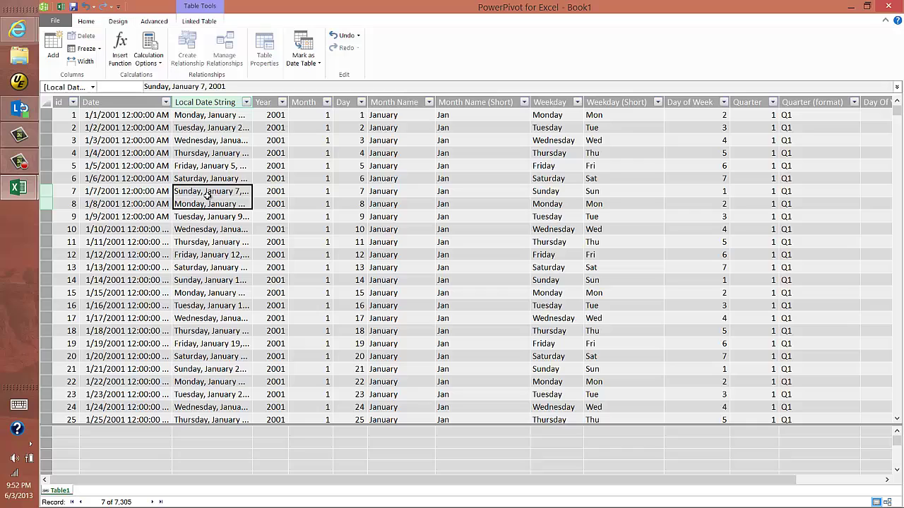